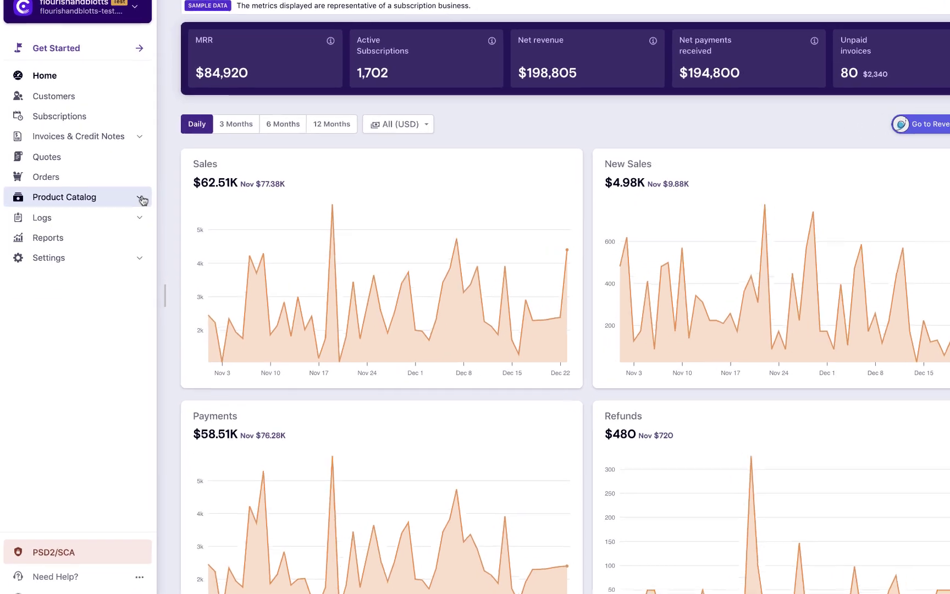
- Expand Product Catalog in the sidebar to list its Plans, Addons and Coupons
left_click(132, 201)
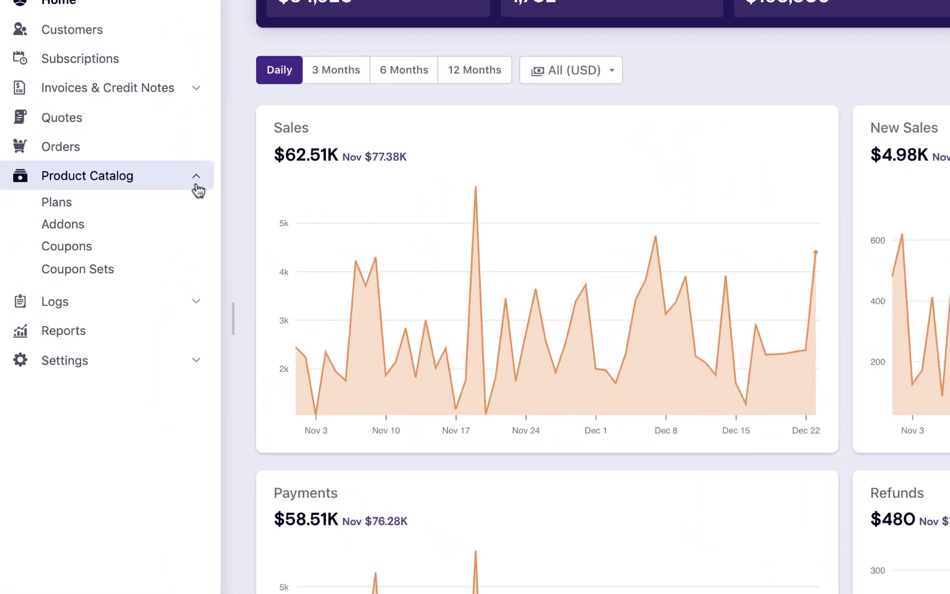
- From the Plans list, start a new plan named 'Library Monthly'
left_click(197, 197)
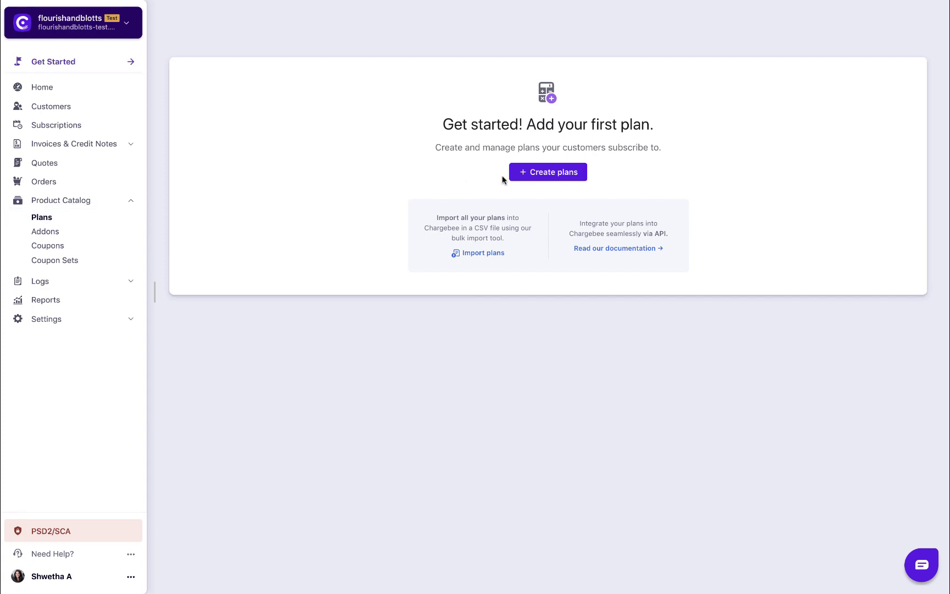
left_click(516, 176)
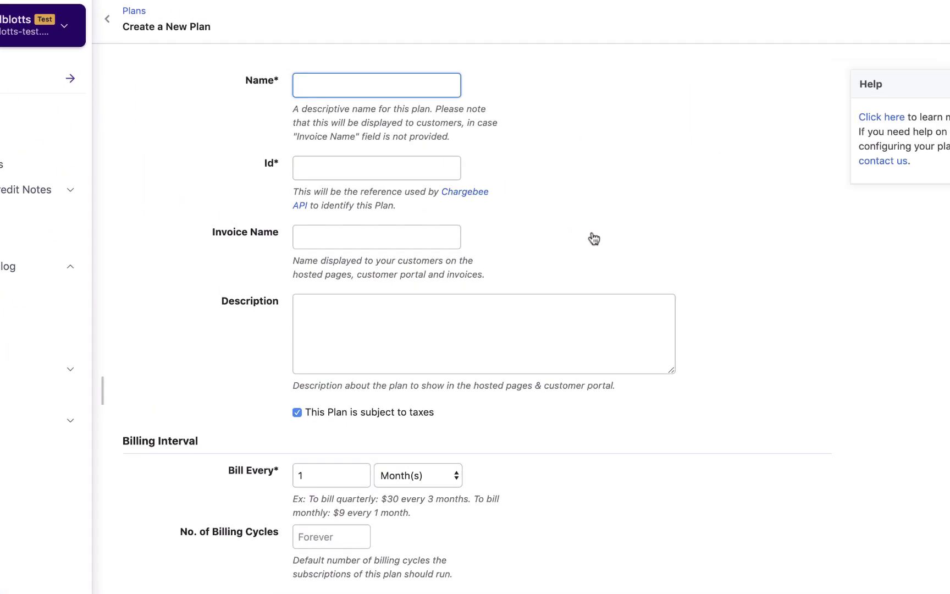
type("L")
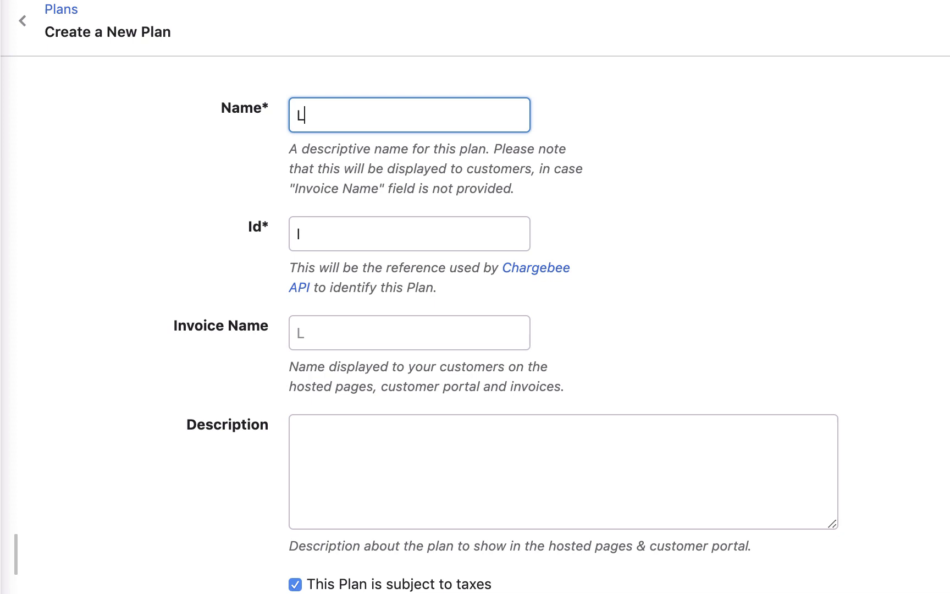
type("ibrary")
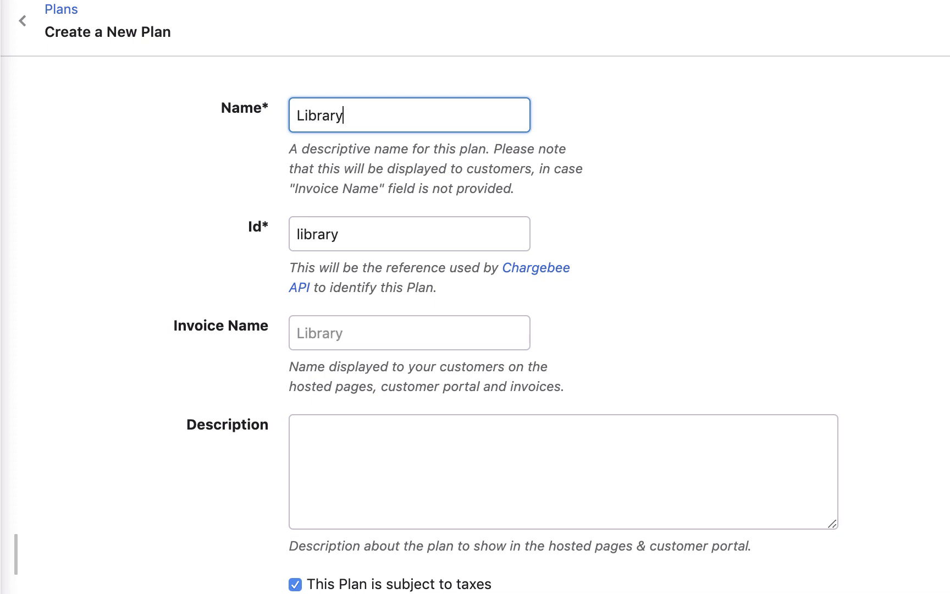
type(" Monthly")
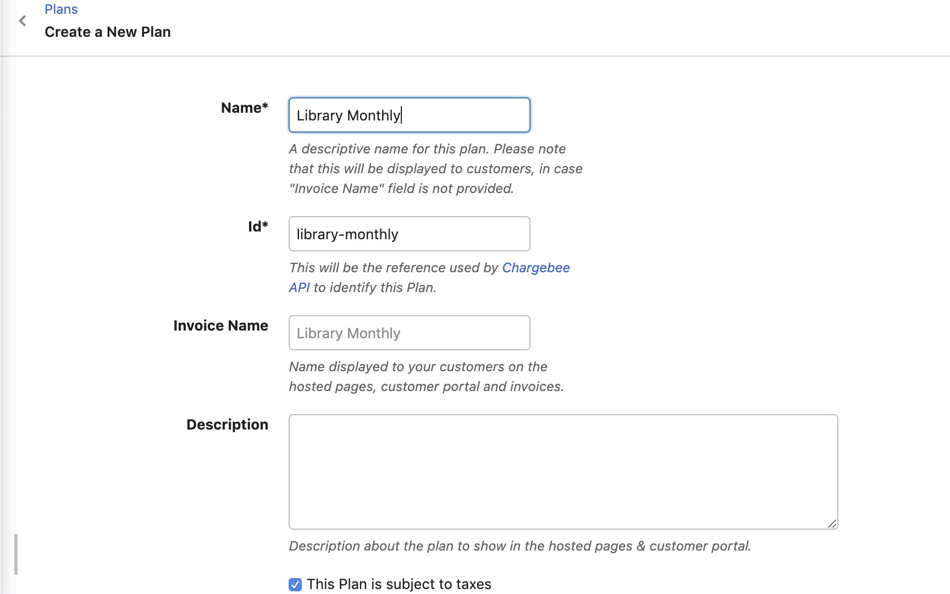
- Confirm the id 'library-monthly' and set the invoice name 'Flourish and Blotts - Monthly Plan'
left_click(502, 225)
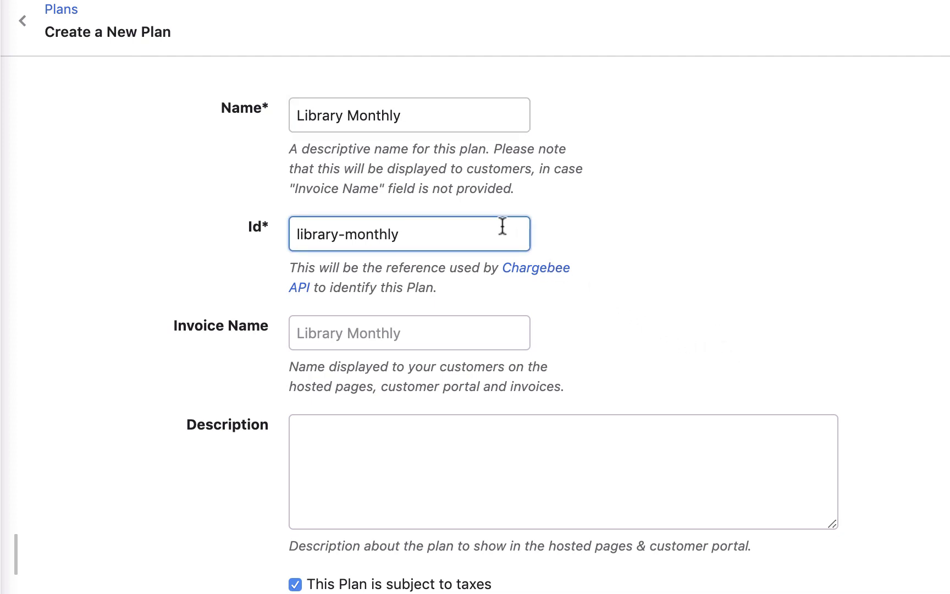
left_click(455, 333)
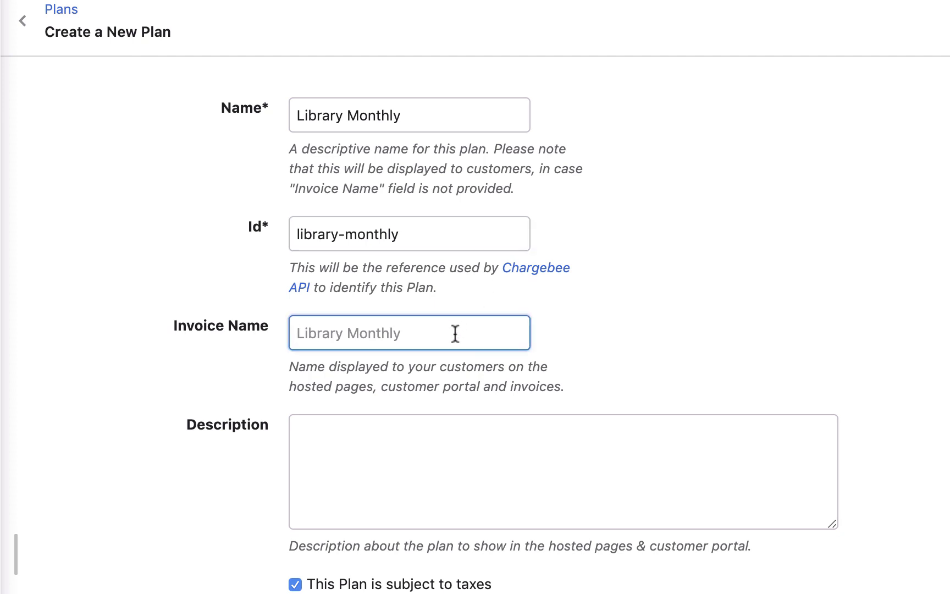
type("Fl")
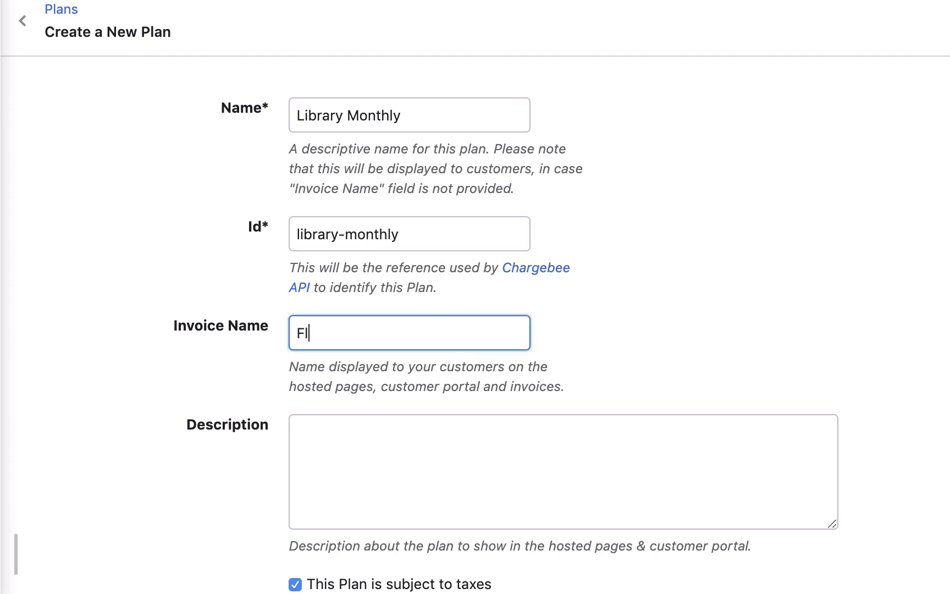
type("ourish and Blotts - Monthly ")
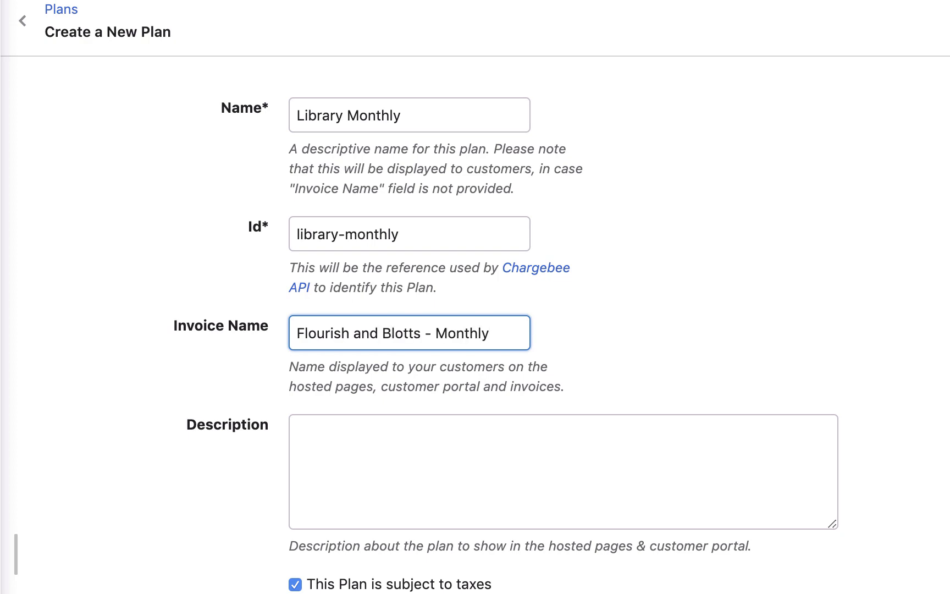
type("Plan")
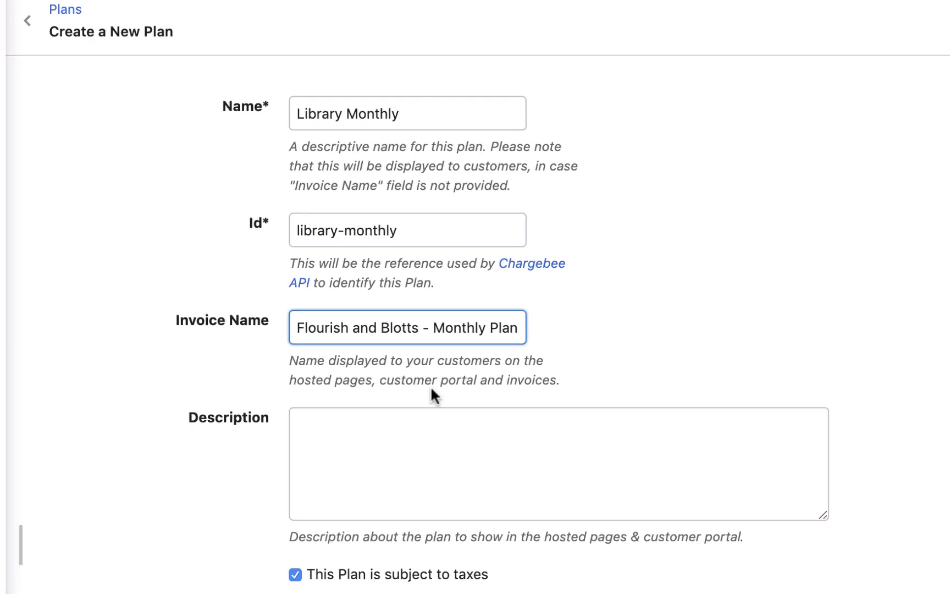
left_click(412, 451)
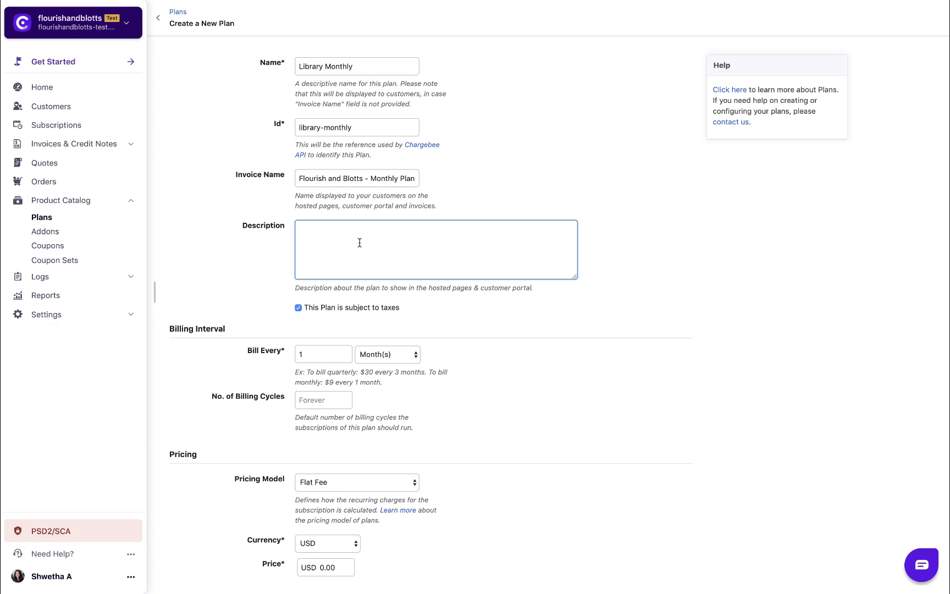
- Paste 'This plan has a free 14 day trial.' as the description, keeping Month(s) billing
type("This plan has a free 14 day trial.")
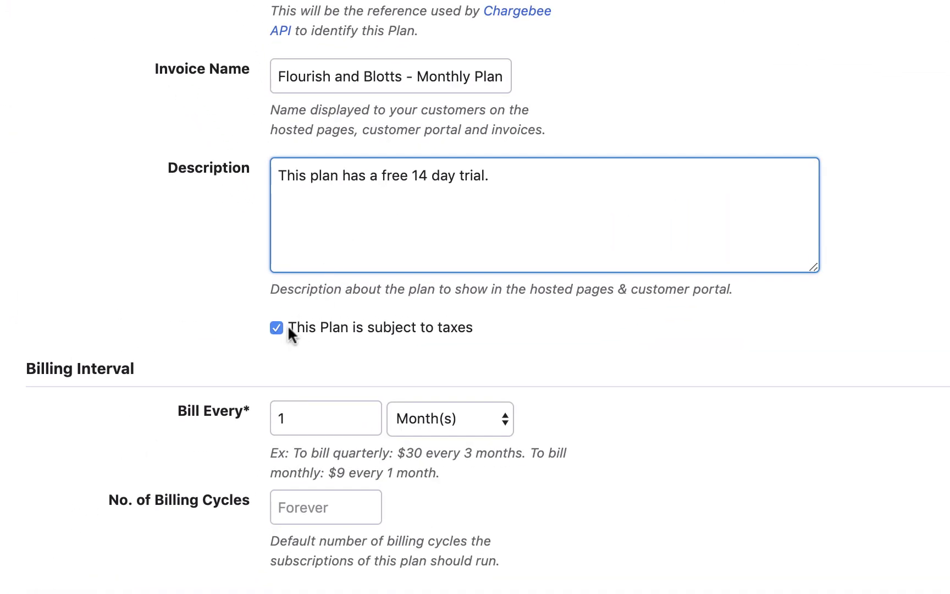
left_click(279, 327)
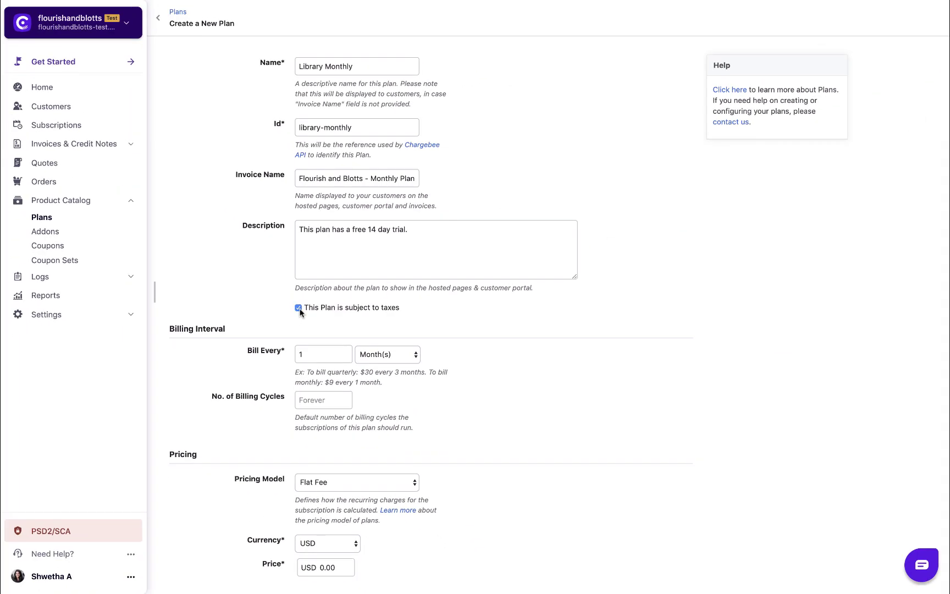
left_click(369, 353)
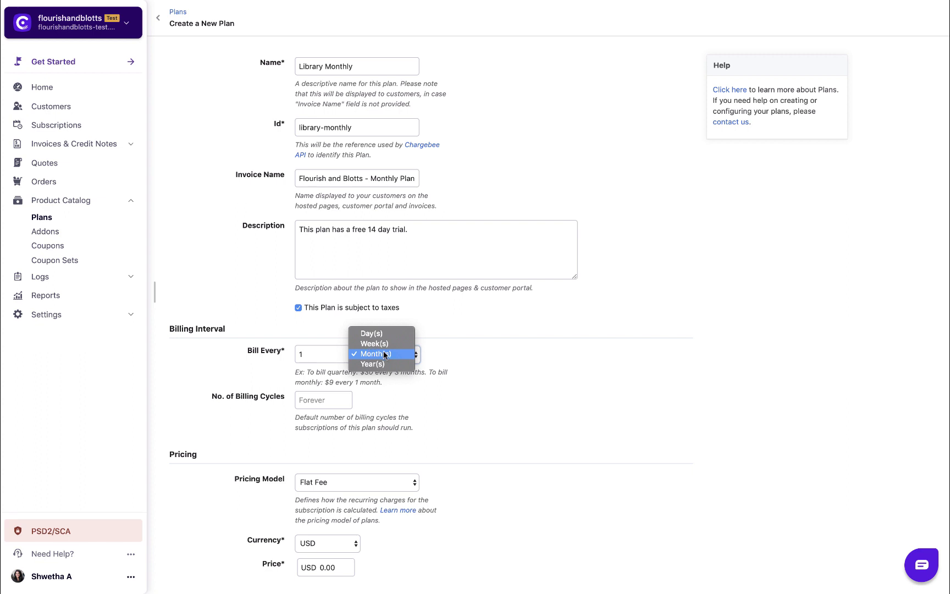
- Keep monthly billing and set No. of Billing Cycles to 12
left_click(339, 400)
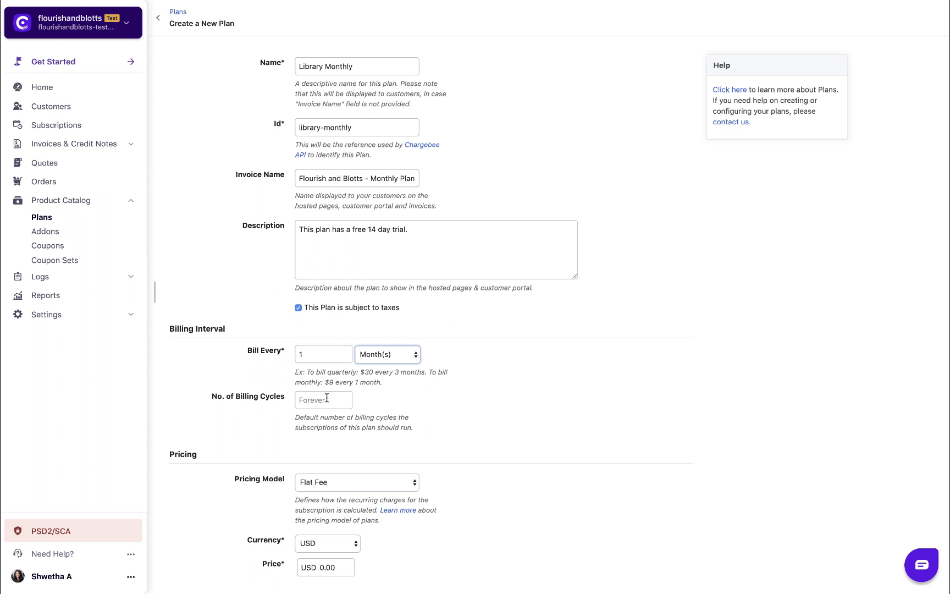
left_click(333, 399)
type("12")
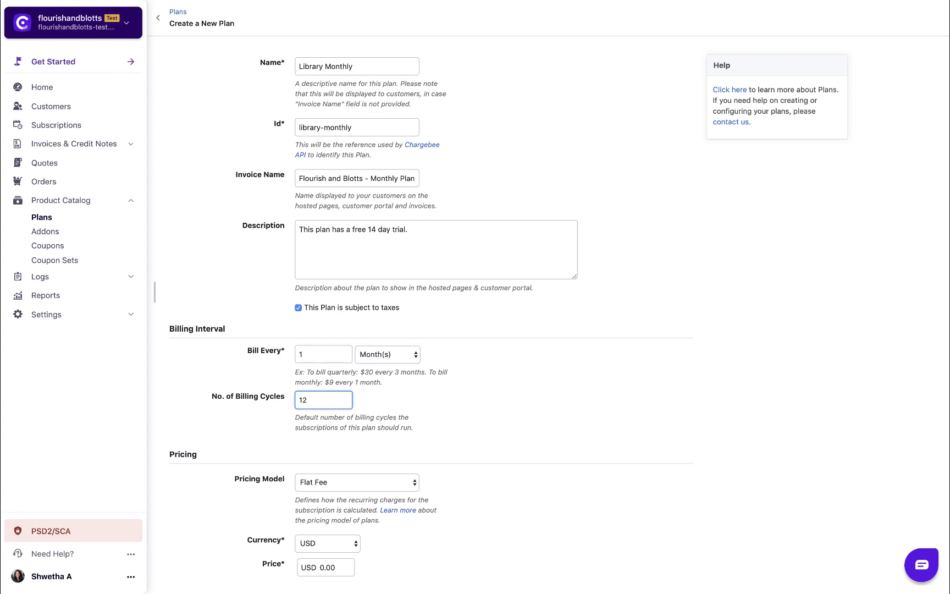
scroll(430, 457, "down", 4)
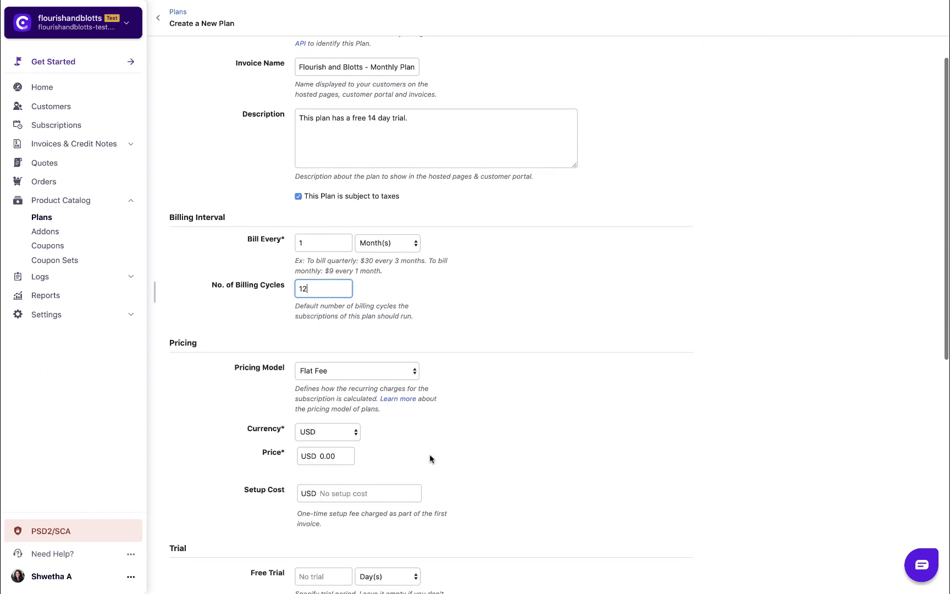
- Price the plan at USD 50 with the Flat Fee pricing model
left_click(415, 373)
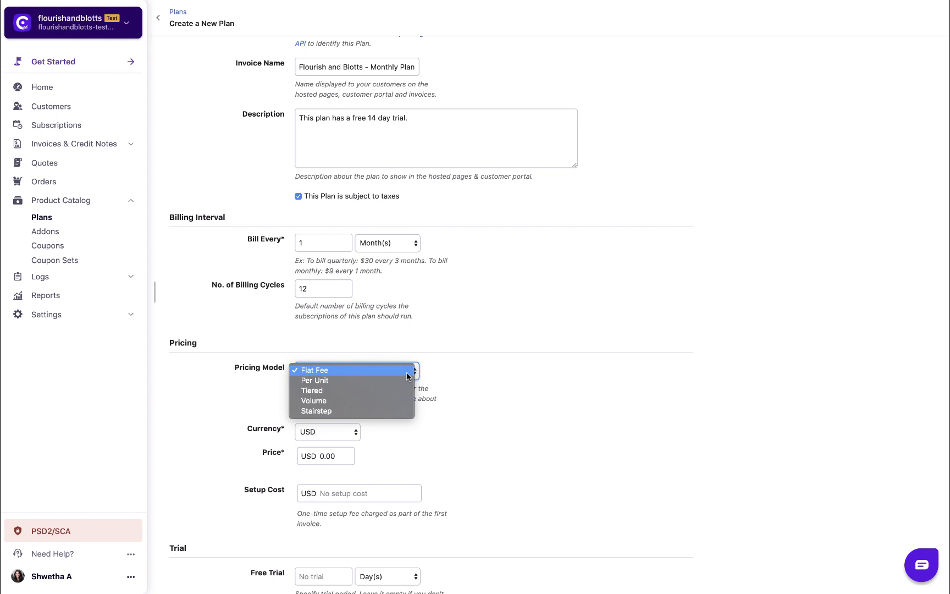
left_click(408, 371)
left_click(353, 431)
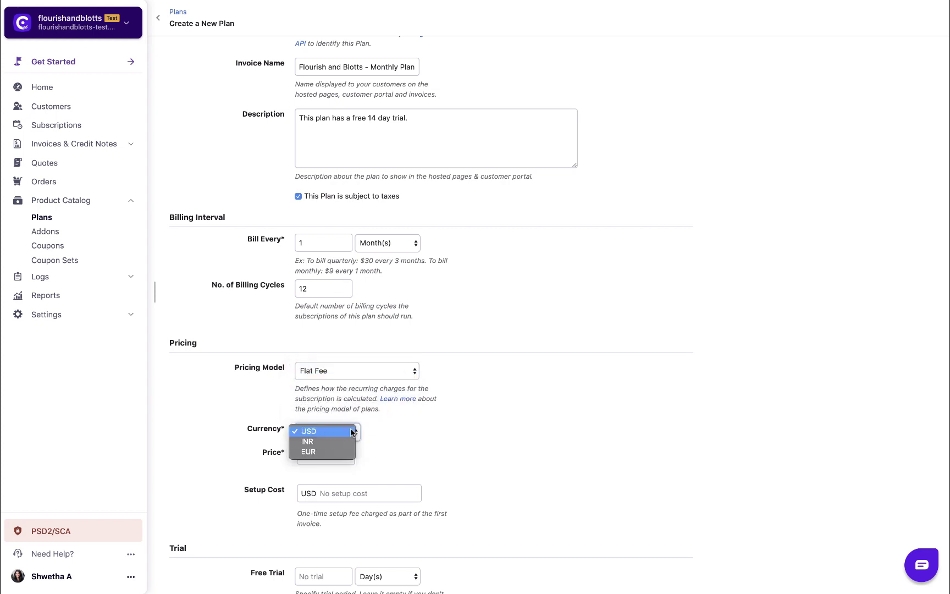
left_click(350, 431)
key("Tab")
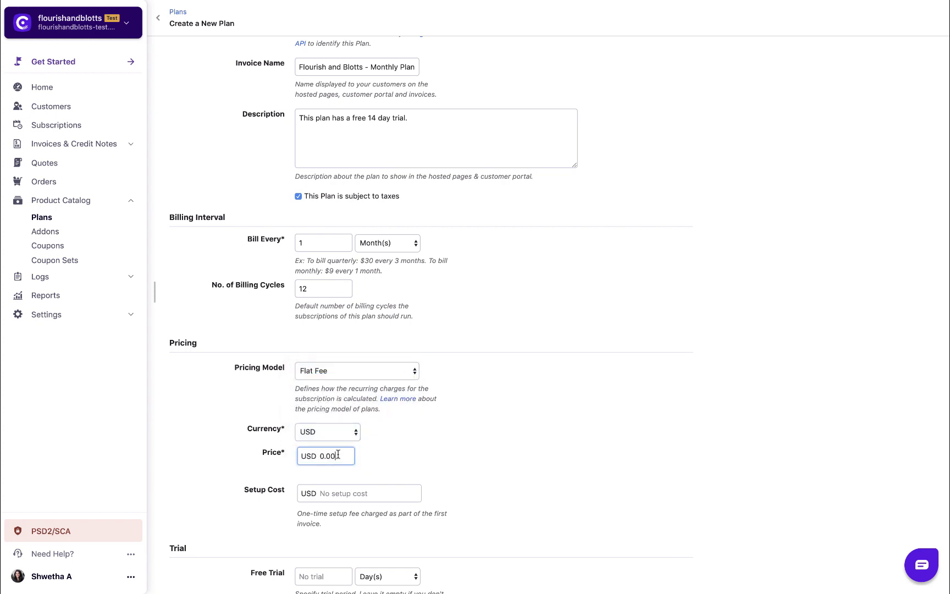
type("50")
- Enter a one-time setup cost of 5
left_click(347, 492)
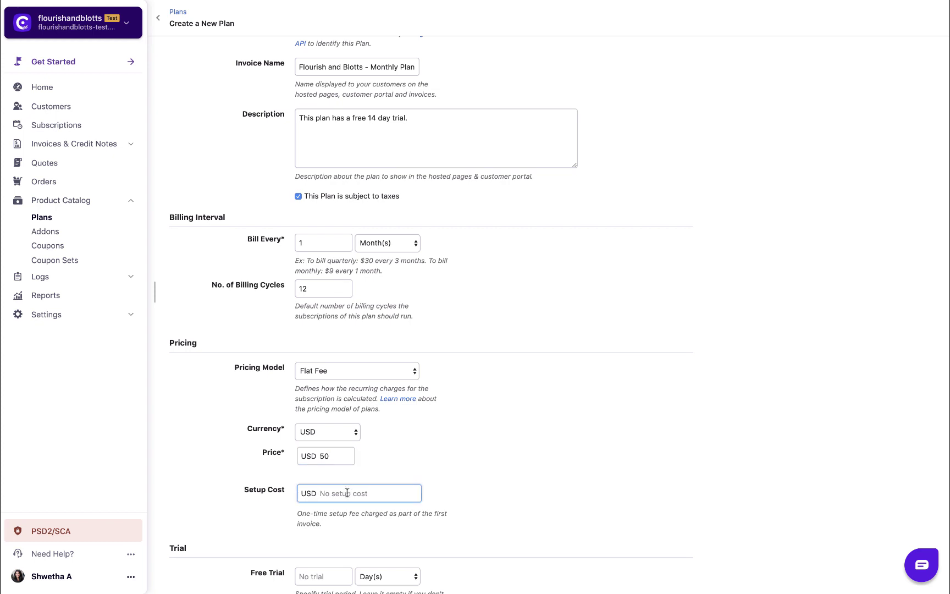
scroll(347, 492, "down", 2)
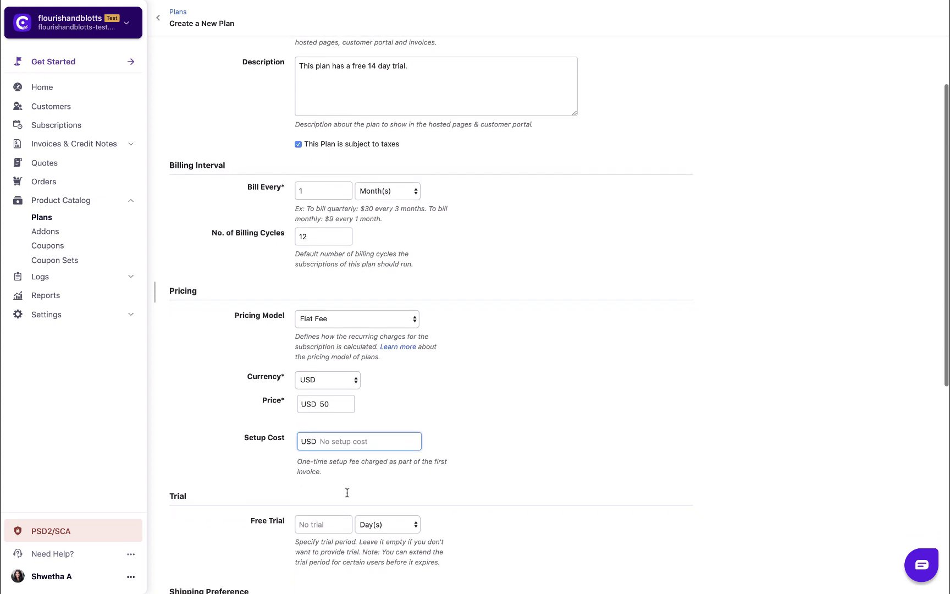
scroll(347, 492, "down", 1)
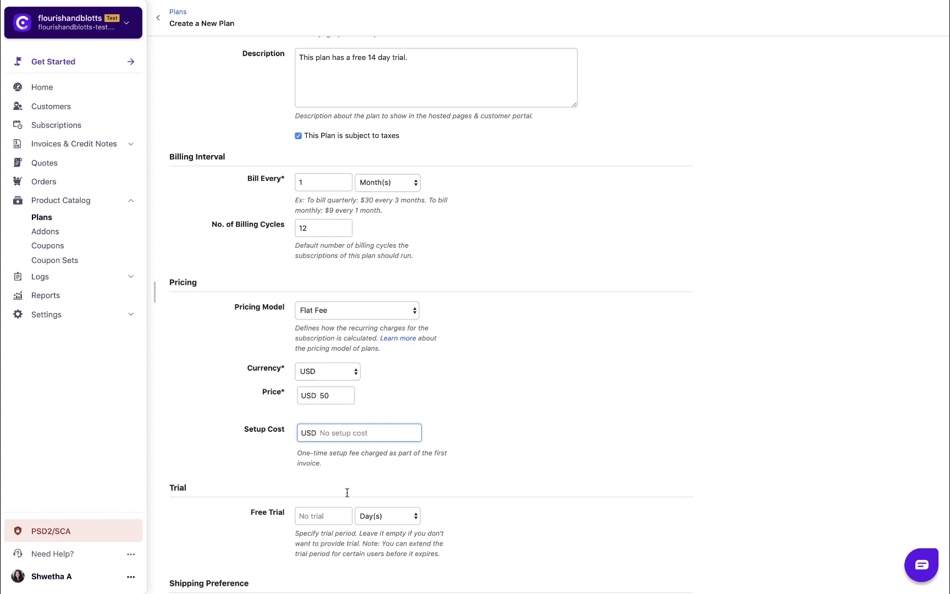
scroll(346, 492, "down", 1)
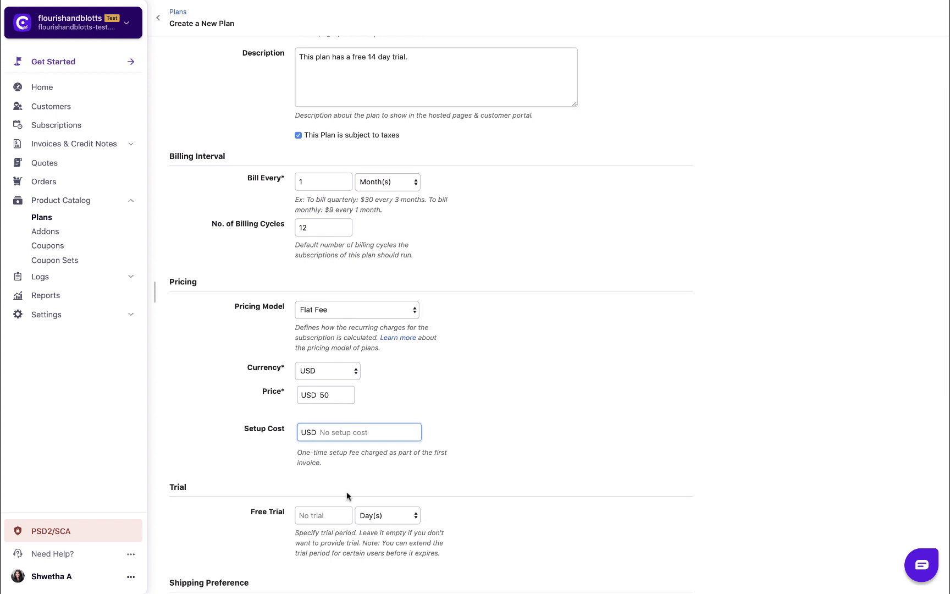
type("5")
- Set the free trial to 14 Day(s)
scroll(347, 492, "down", 3)
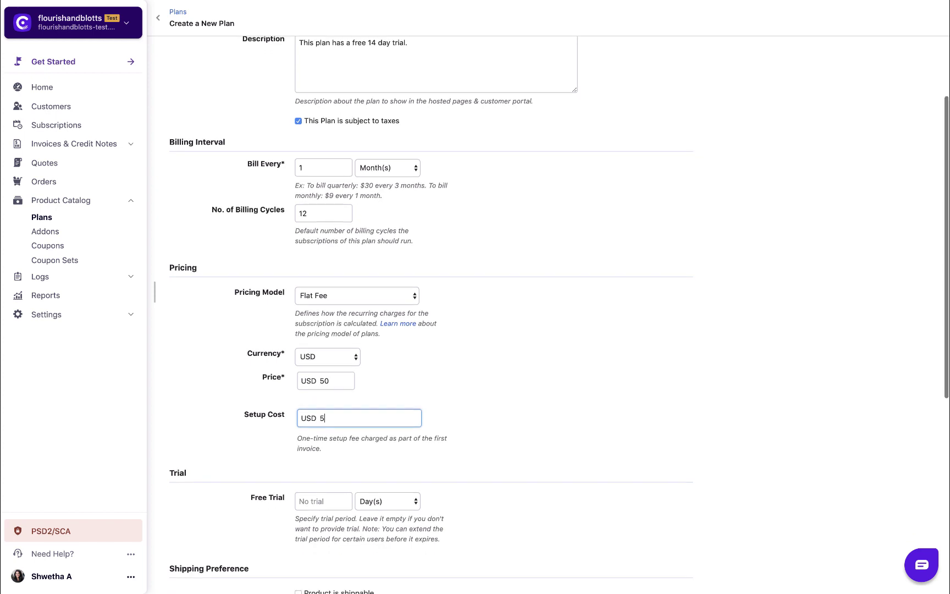
scroll(388, 416, "down", 2)
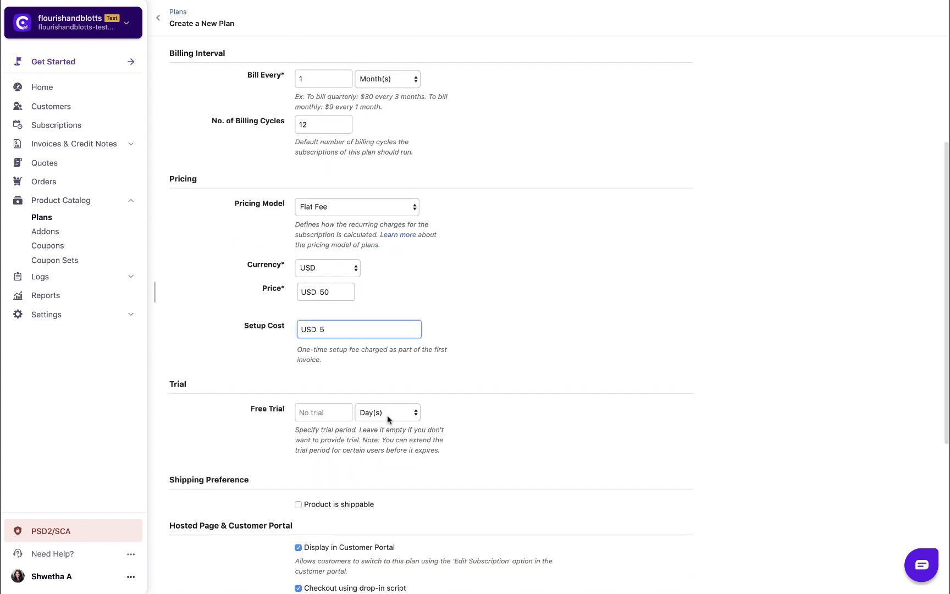
left_click(394, 411)
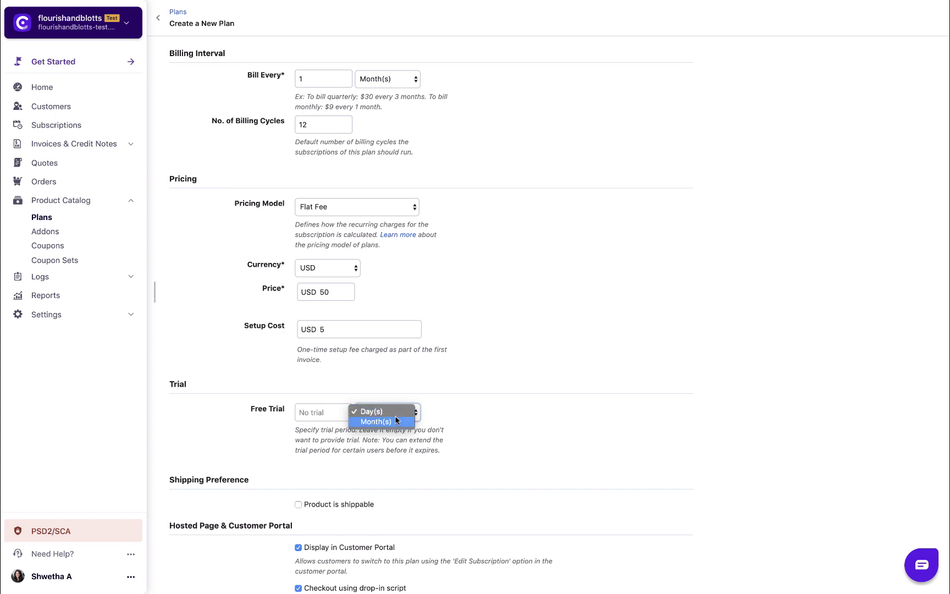
left_click(396, 414)
left_click(332, 415)
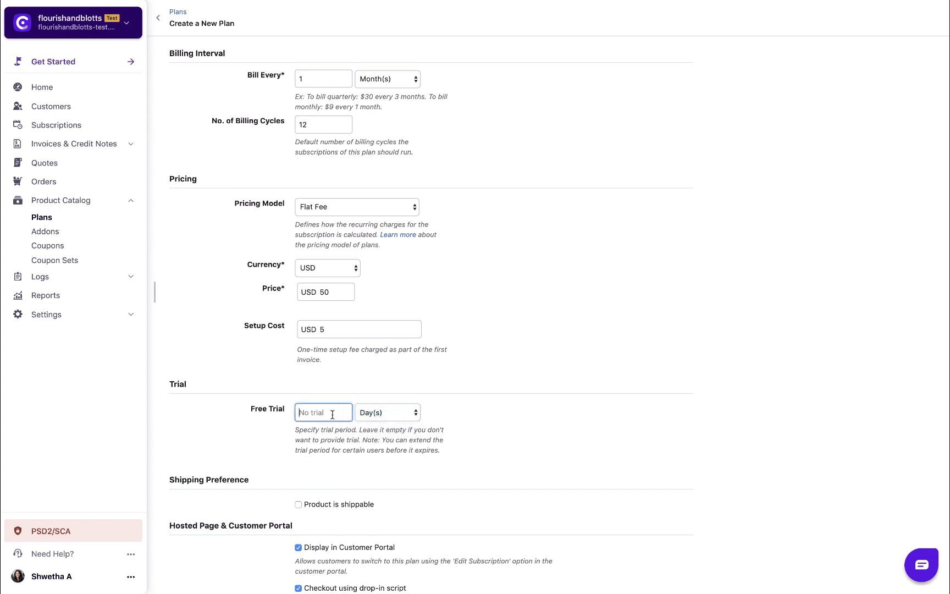
type("14")
scroll(339, 426, "down", 1)
scroll(339, 427, "down", 3)
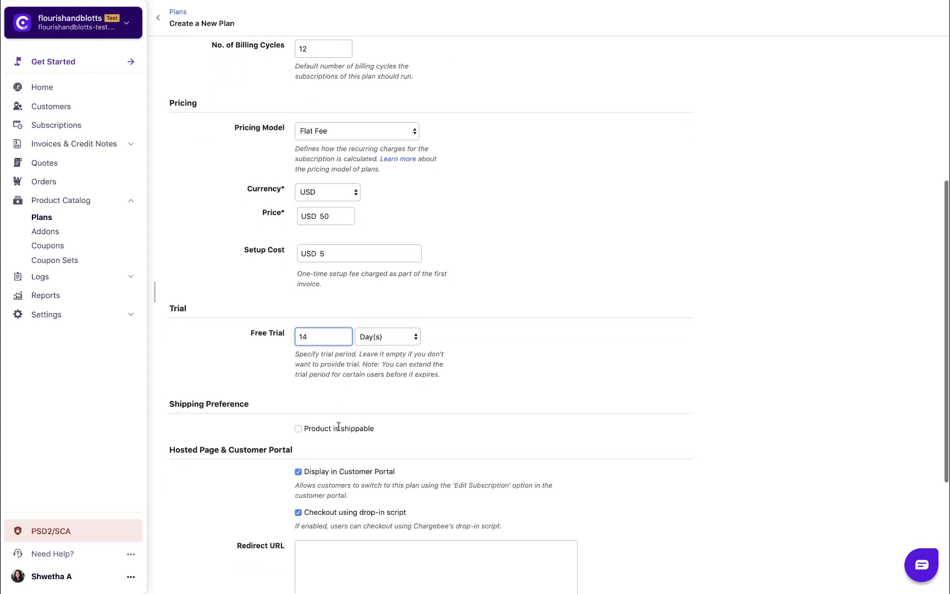
scroll(338, 427, "down", 1)
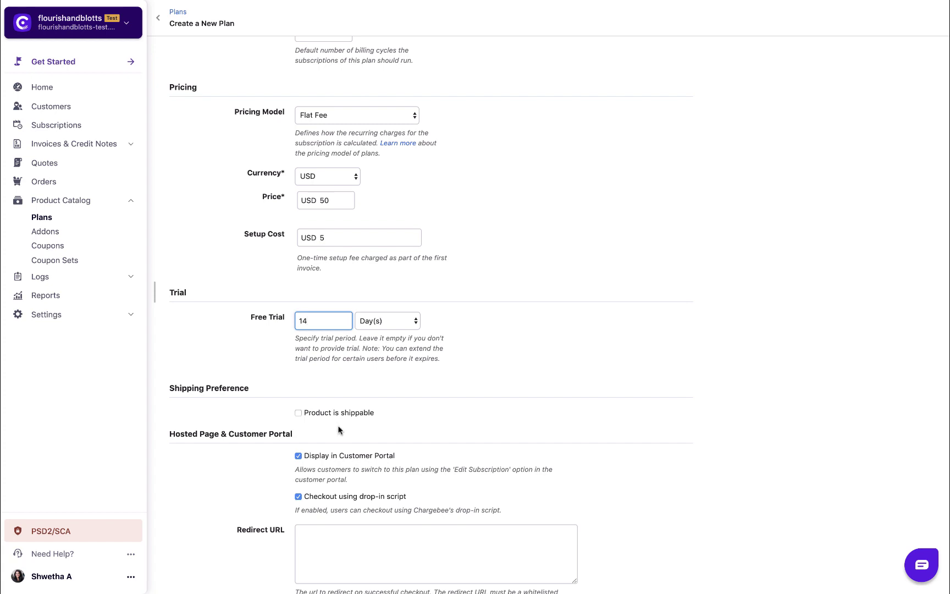
left_click(298, 413)
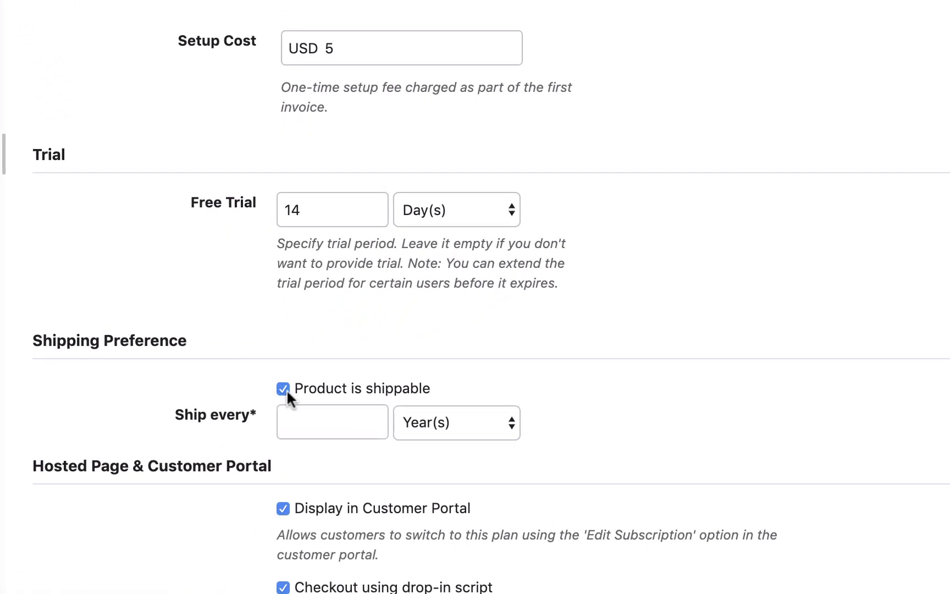
left_click(283, 388)
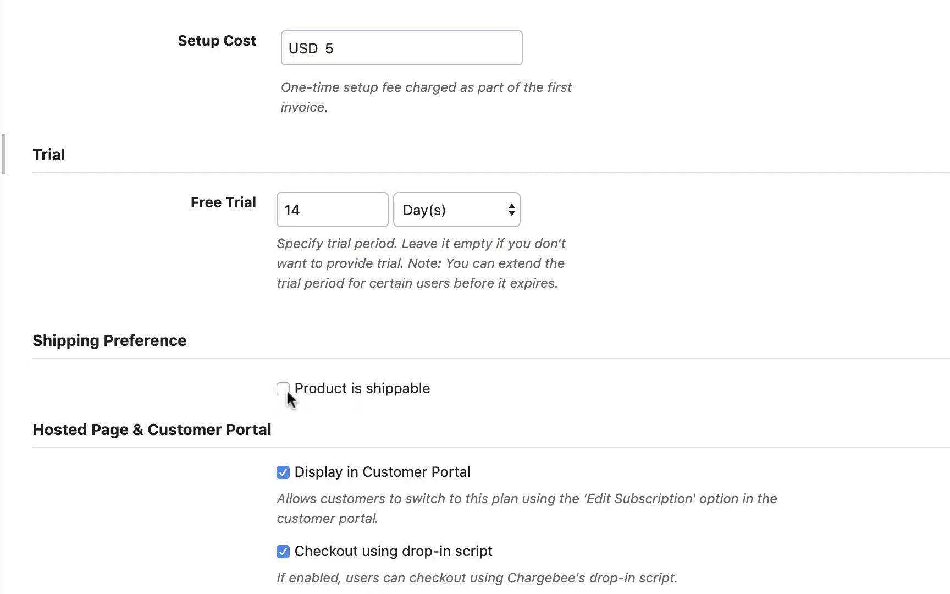
scroll(344, 471, "down", 5)
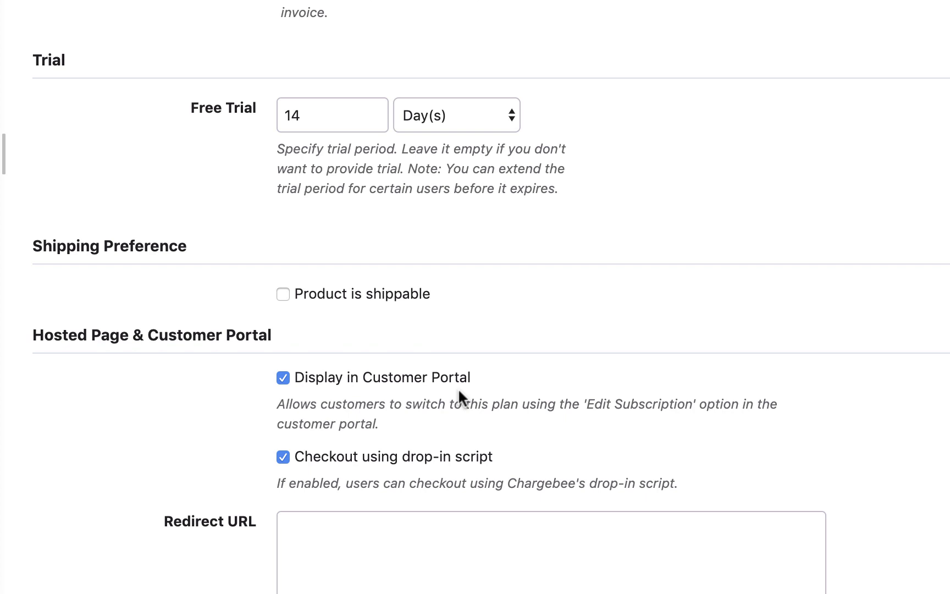
scroll(457, 387, "down", 5)
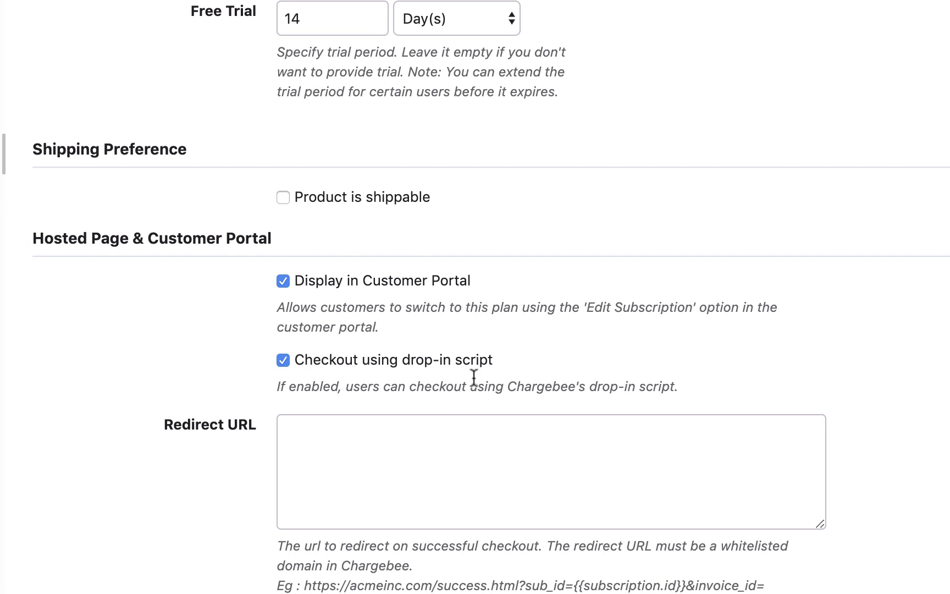
- Paste the Flourish and Blotts book-selection URL as the redirect URL and save the plan
left_click(463, 431)
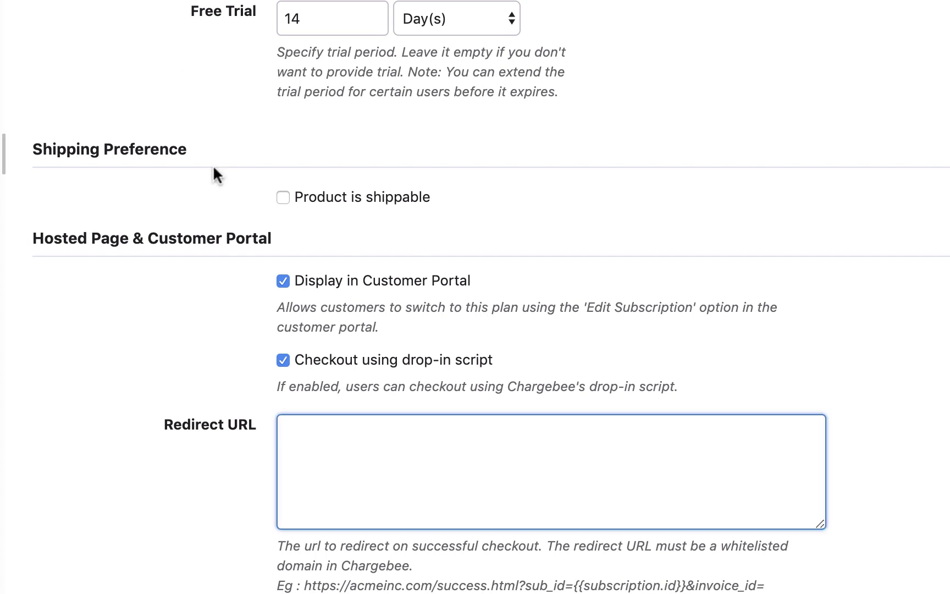
type("https://flourishandblotts766244546.wordpress.com/choose-the-books-you-would-like-to-read/")
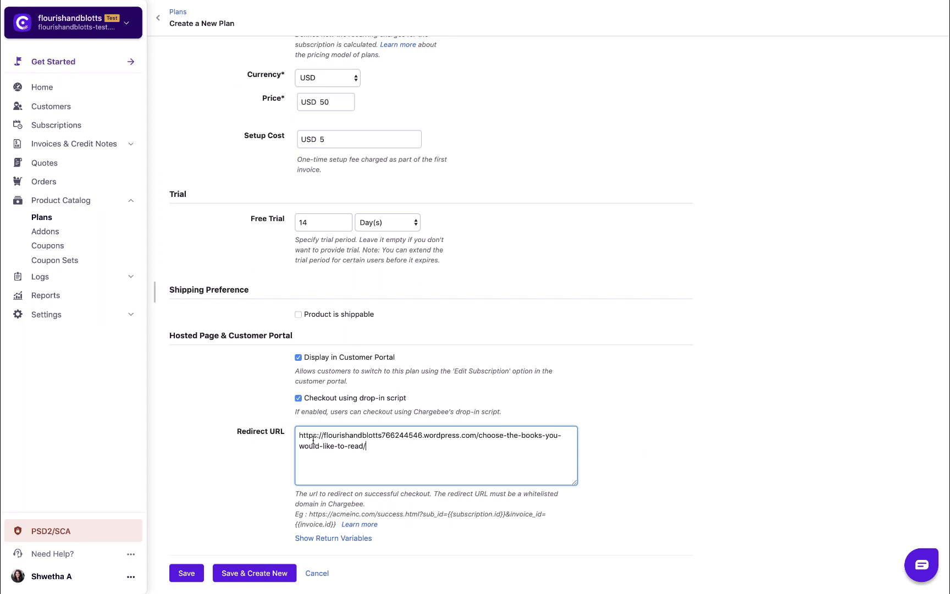
left_click(185, 573)
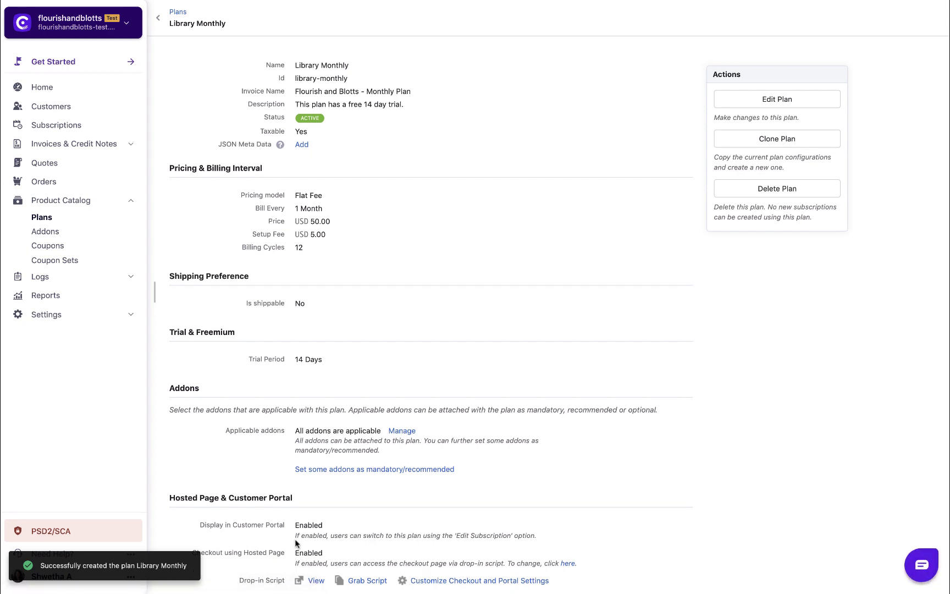
scroll(295, 542, "down", 3)
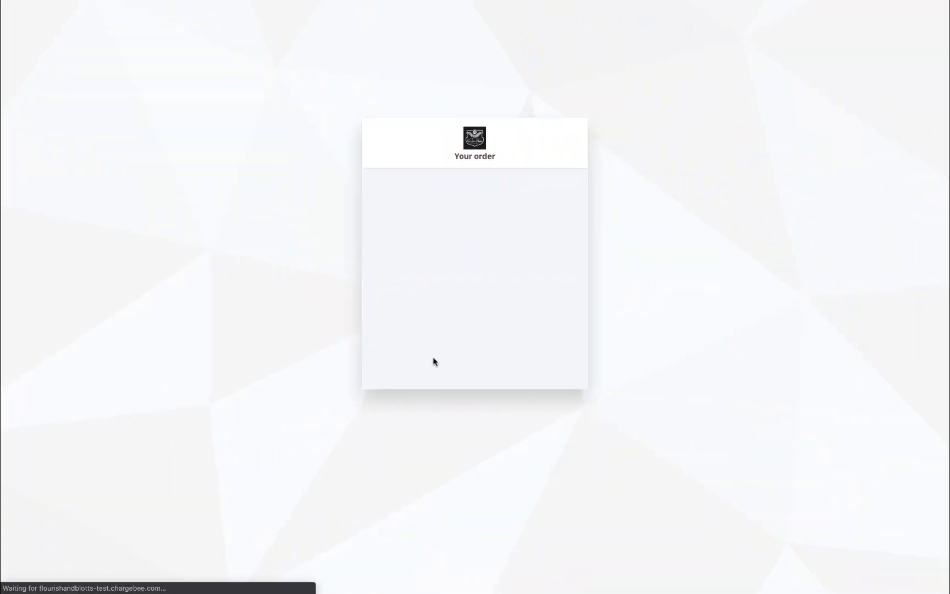
- Enter the customer's account details, including name, in the checkout
type("lunaloveg")
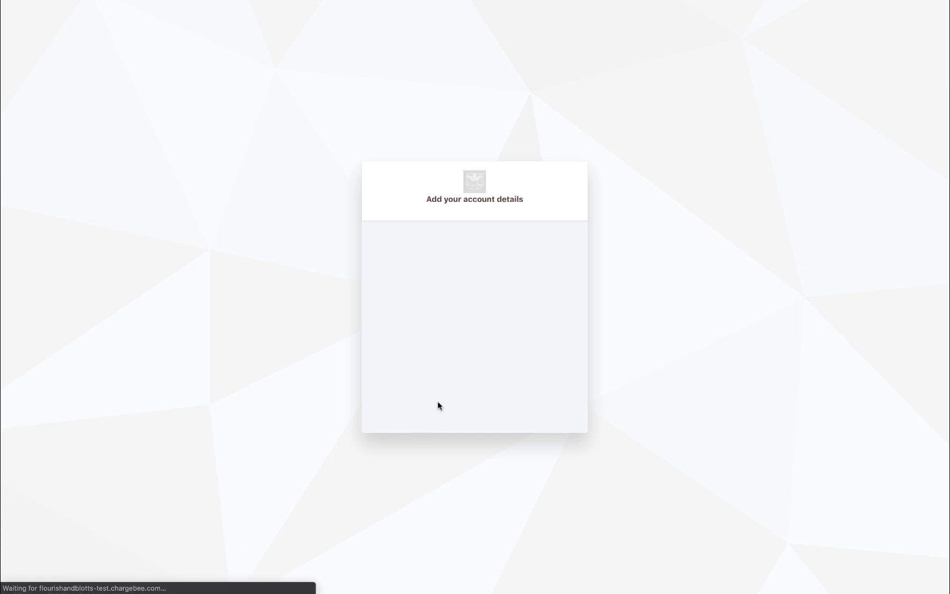
type("Luna")
left_click(493, 230)
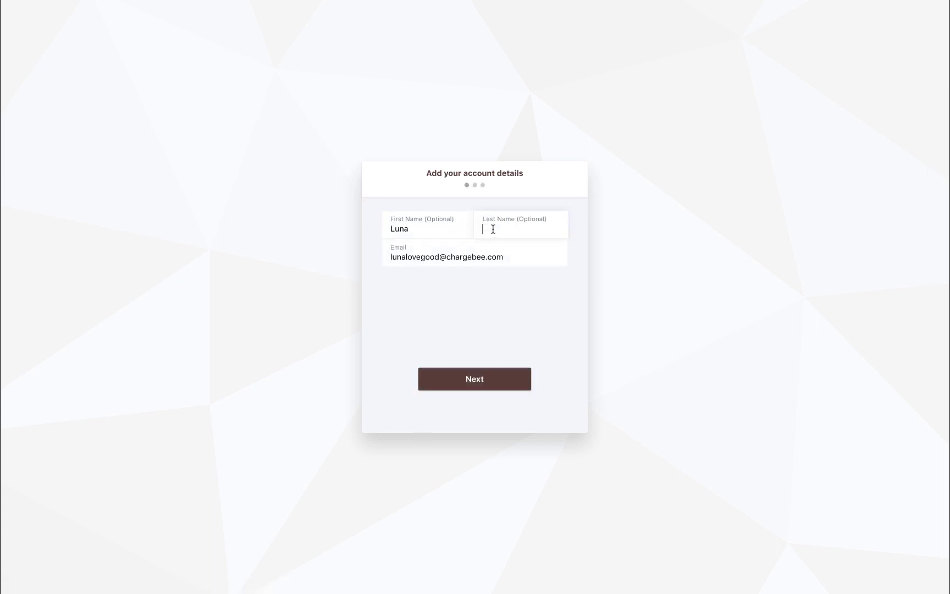
left_click(460, 380)
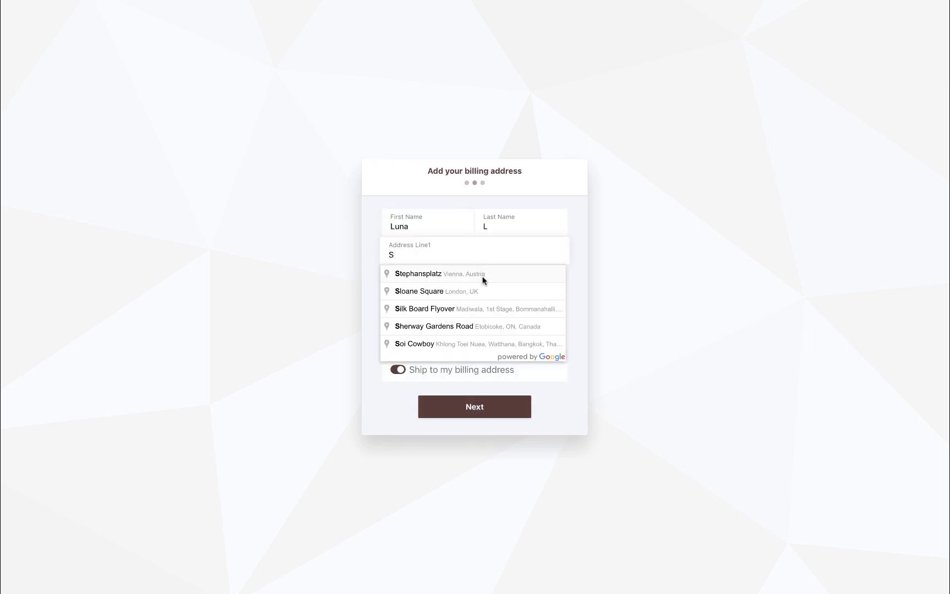
- Fill the billing address from a suggestion, add the test card, and subscribe
left_click(483, 277)
left_click(468, 403)
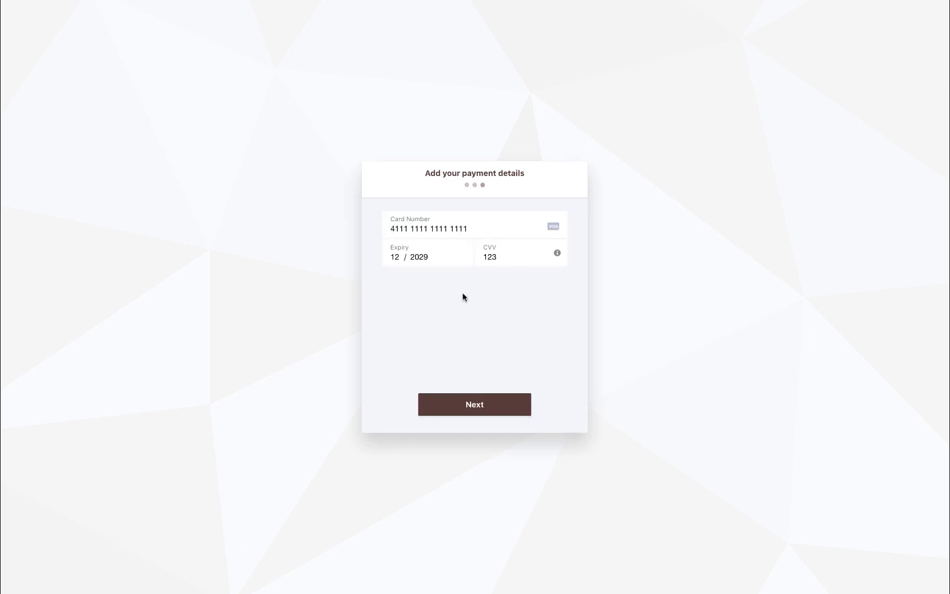
left_click(460, 403)
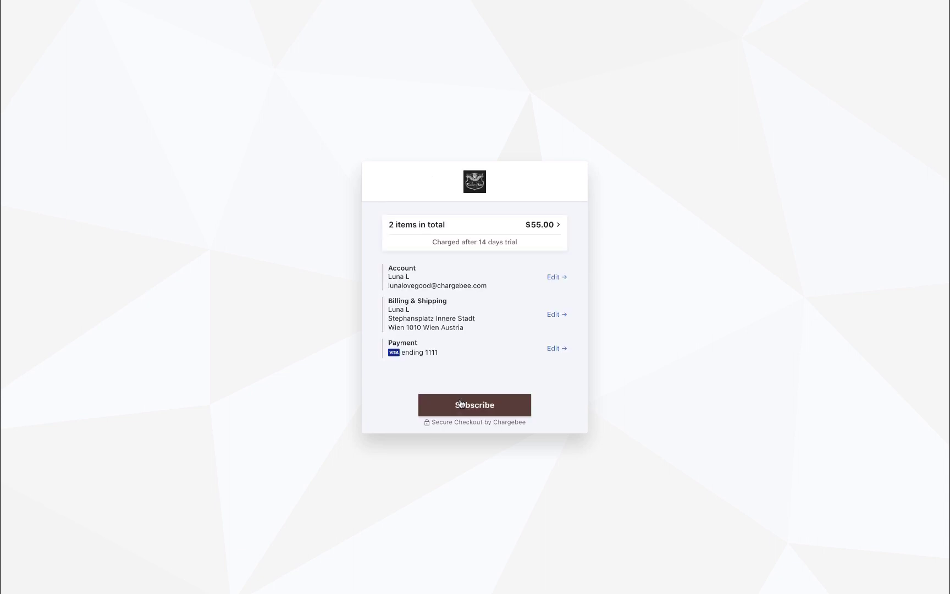
left_click(460, 404)
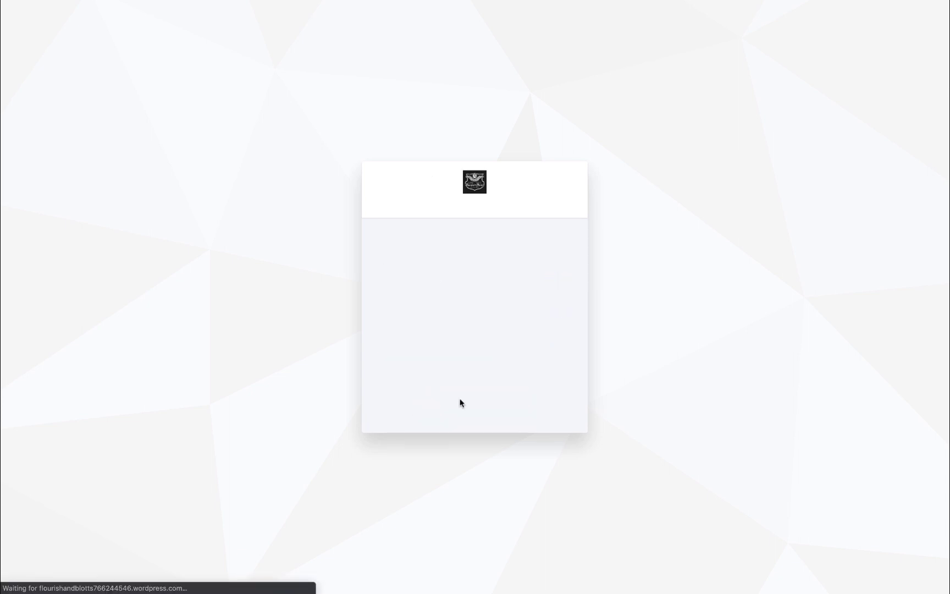